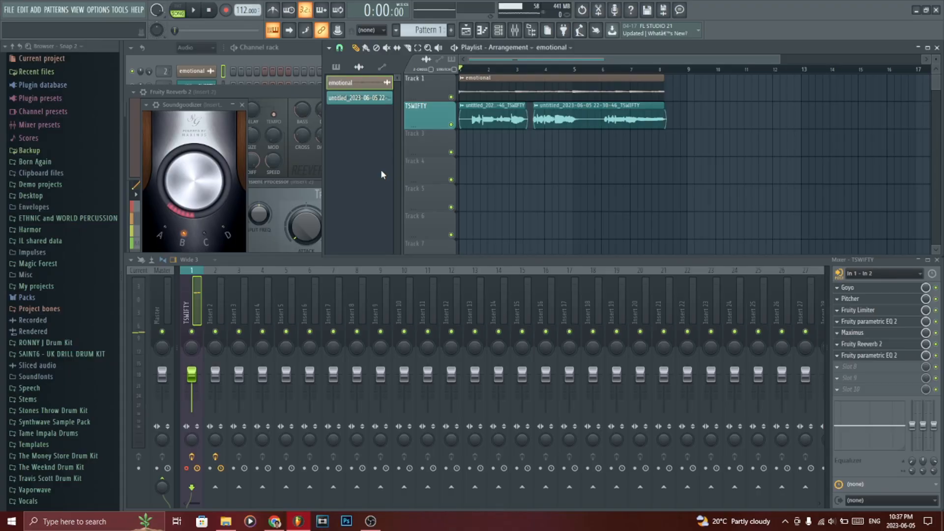
- Open Goyo on the TSWIFTY mixer track and examine its Ambience, Voice, Voice Reverb and Bypass controls
drag(781, 59, 683, 63)
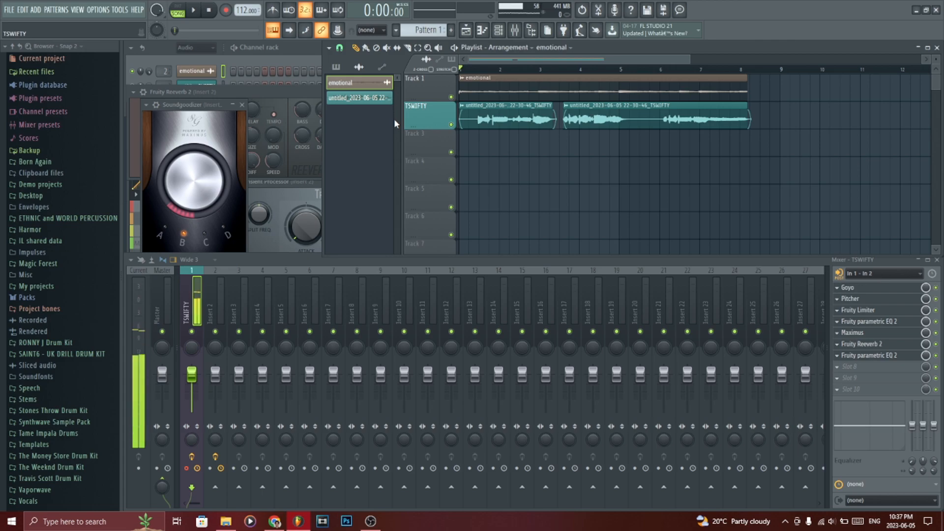
click(862, 290)
drag(323, 144, 427, 144)
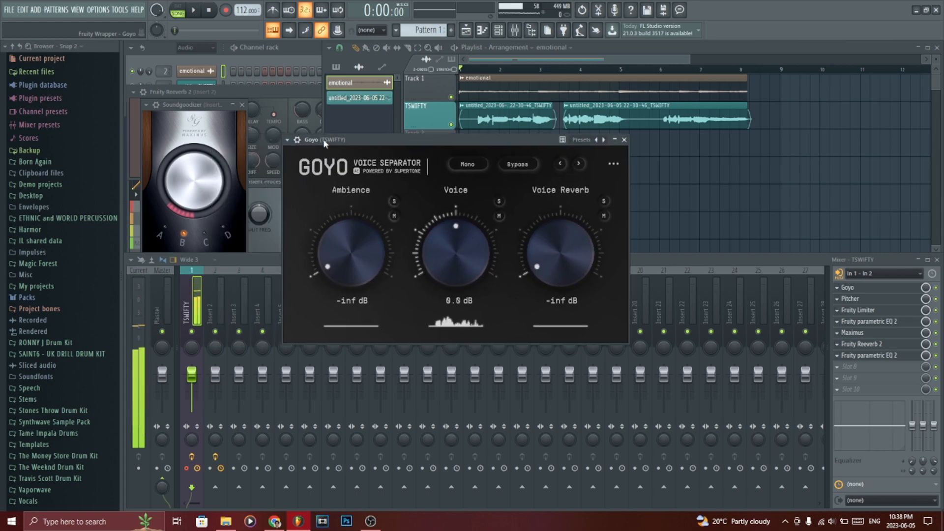
drag(367, 137, 351, 124)
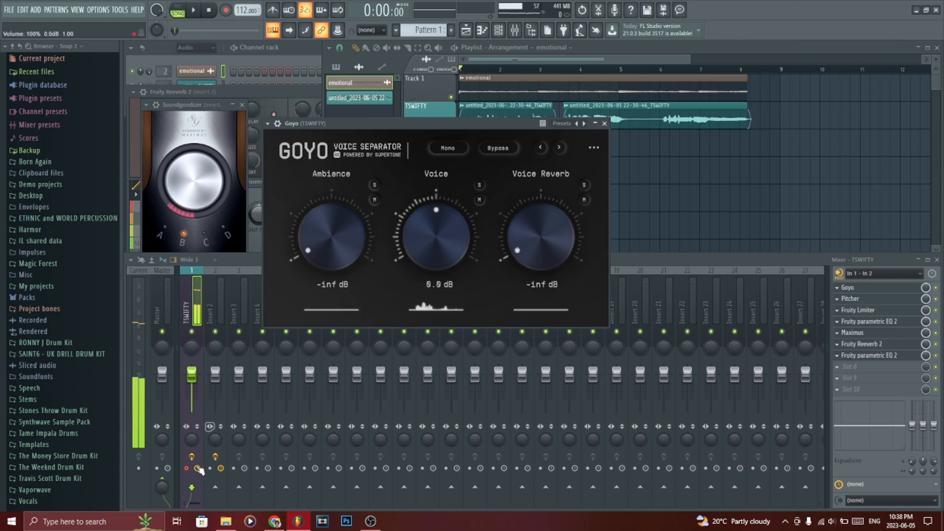
click(497, 147)
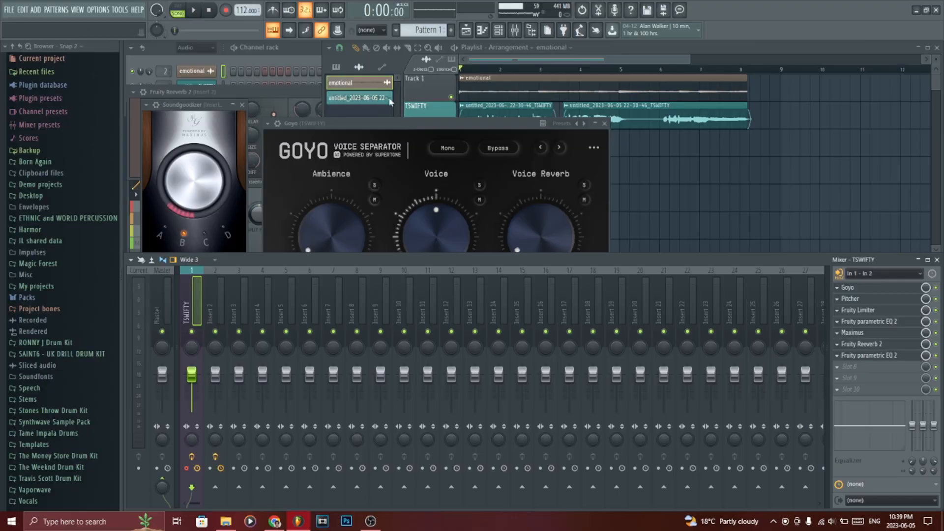
drag(343, 129, 417, 121)
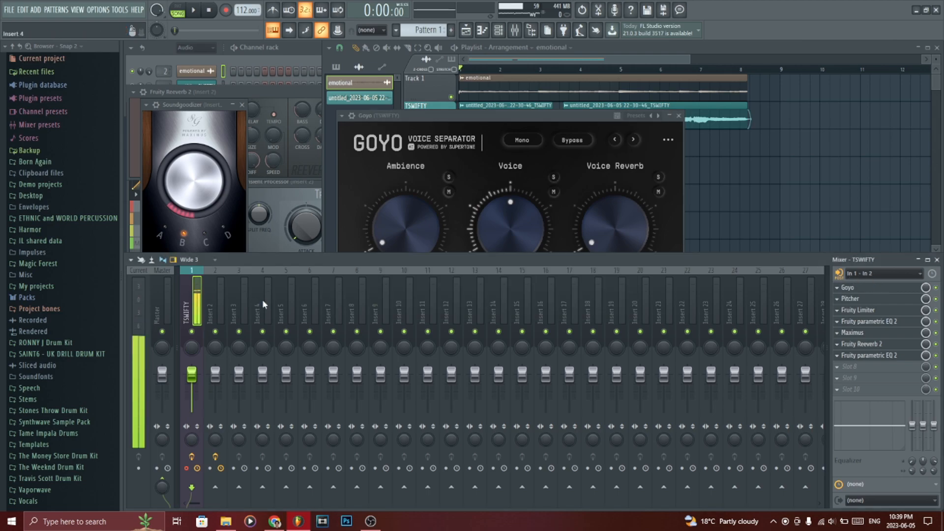
- Examine the audio input choices for mixer insert 5, then return to the TSWIFTY track
click(285, 295)
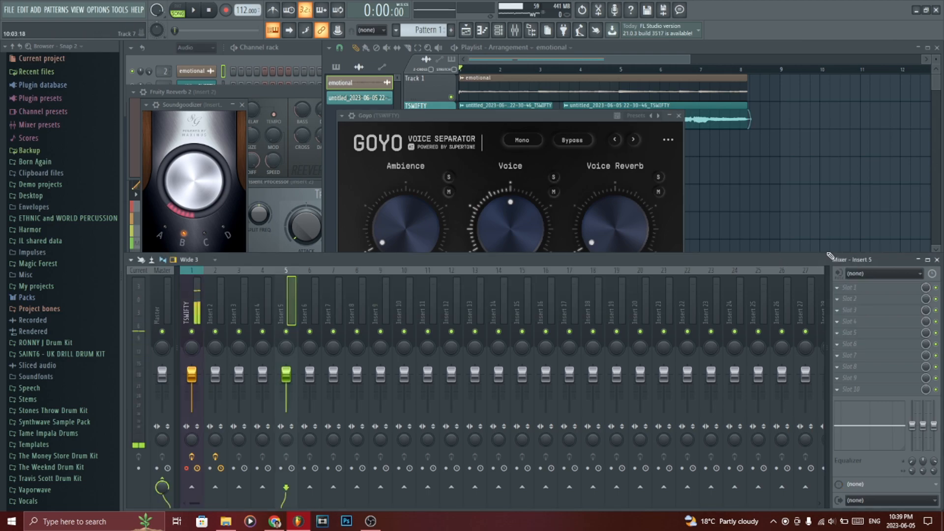
click(873, 275)
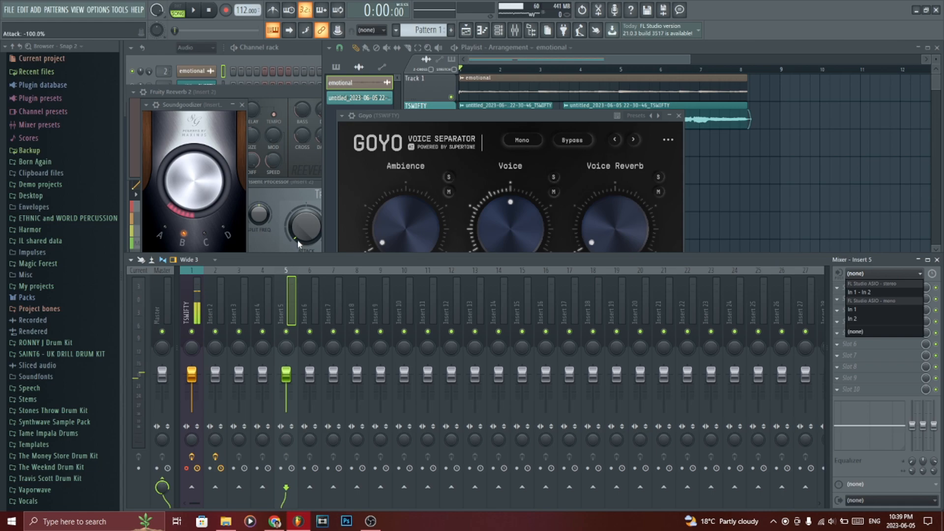
click(285, 264)
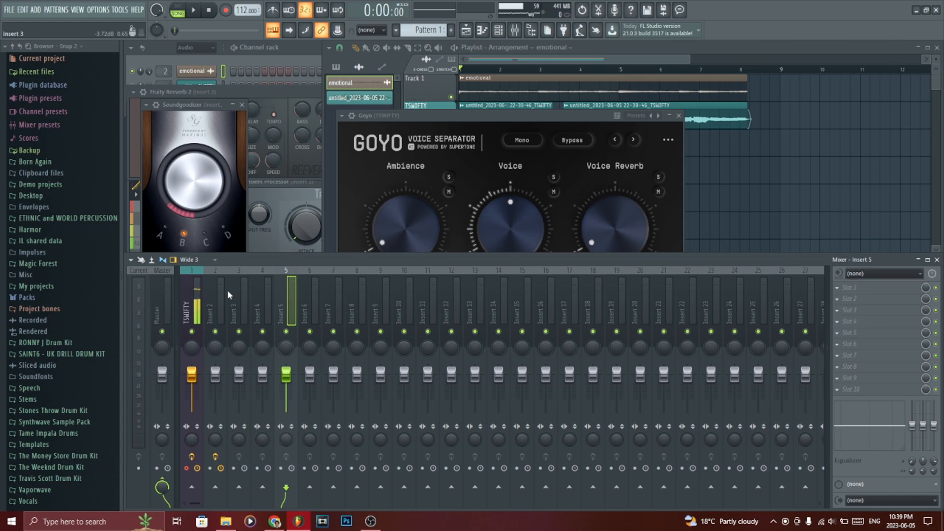
click(188, 312)
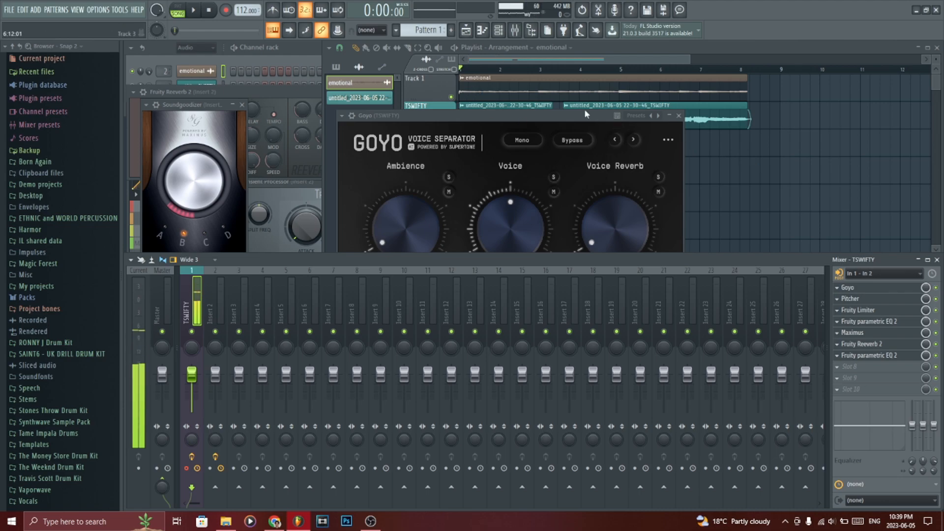
- Reposition the Goyo window below the vocal clips to review its knobs, and reselect the TSWIFTY track
drag(563, 118, 527, 145)
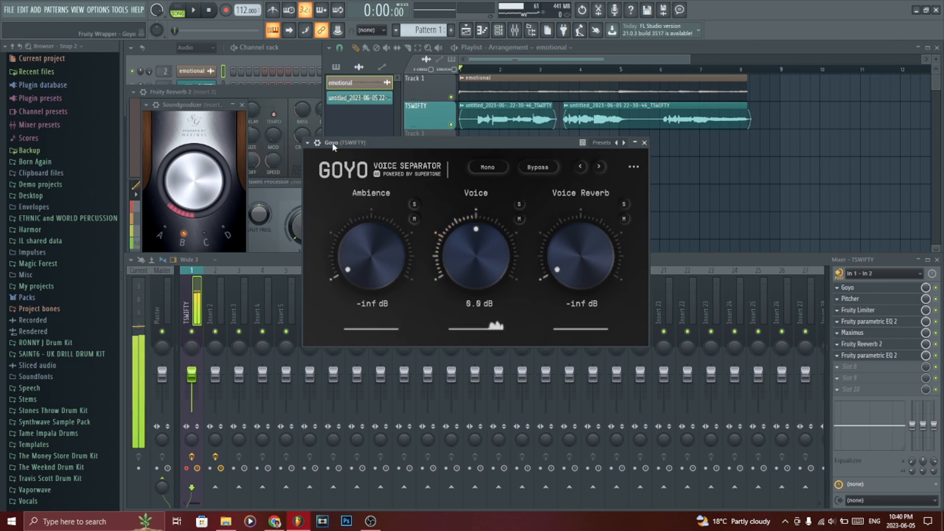
drag(332, 143, 327, 131)
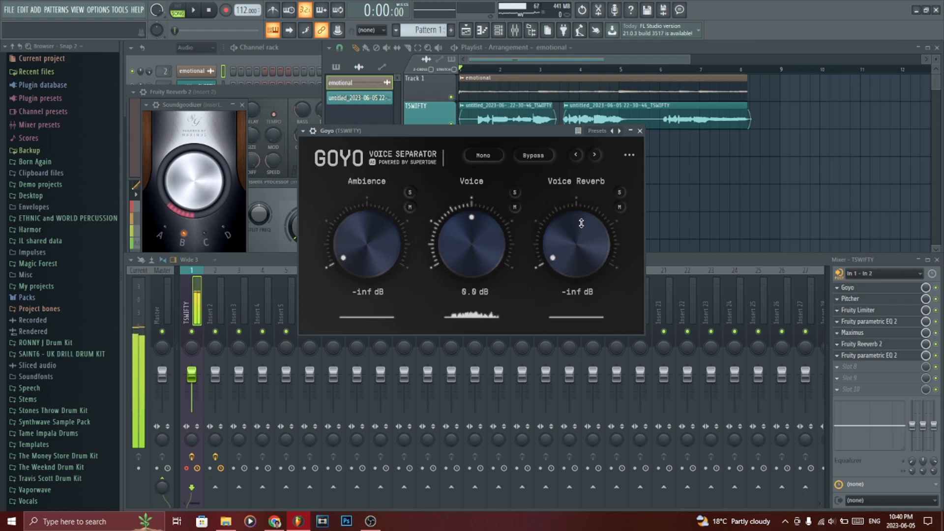
click(196, 295)
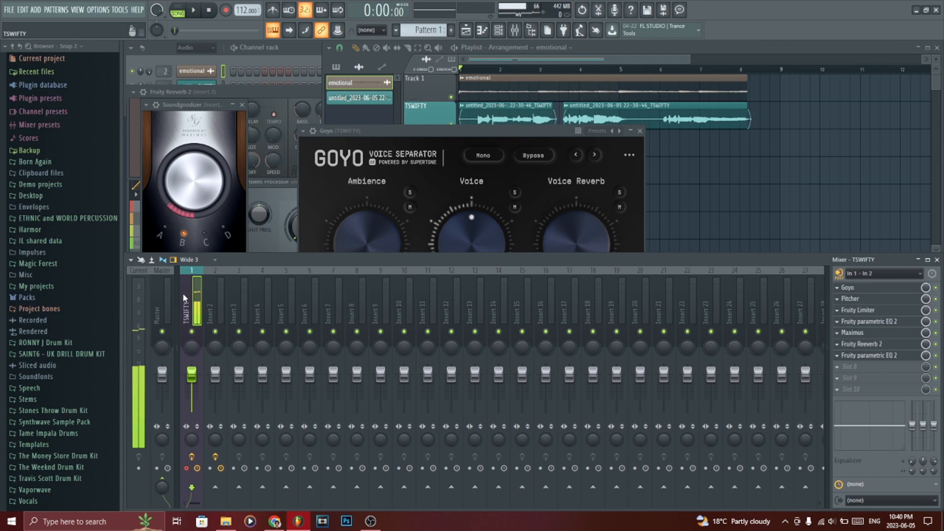
- Open Pitcher on the TSWIFTY track and examine its key, scale and minimum frequency options
click(874, 301)
drag(305, 261, 335, 130)
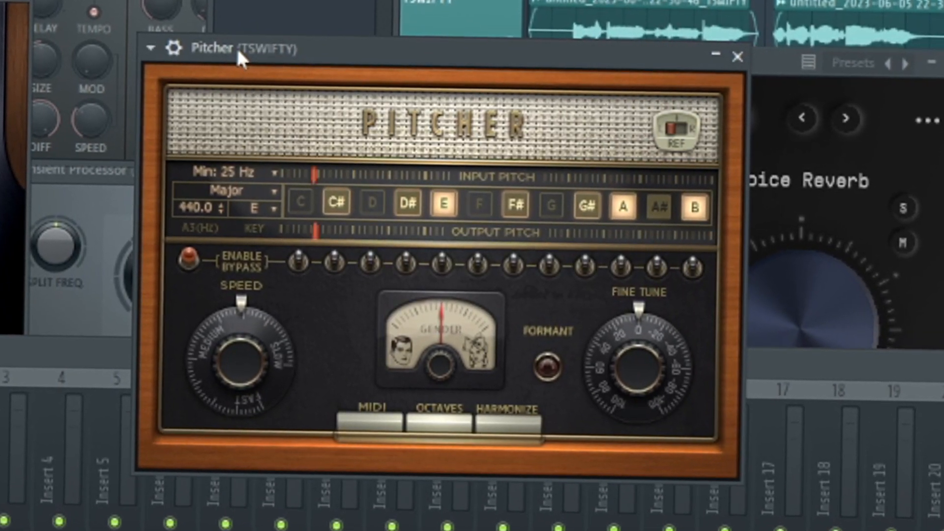
drag(291, 53, 323, 14)
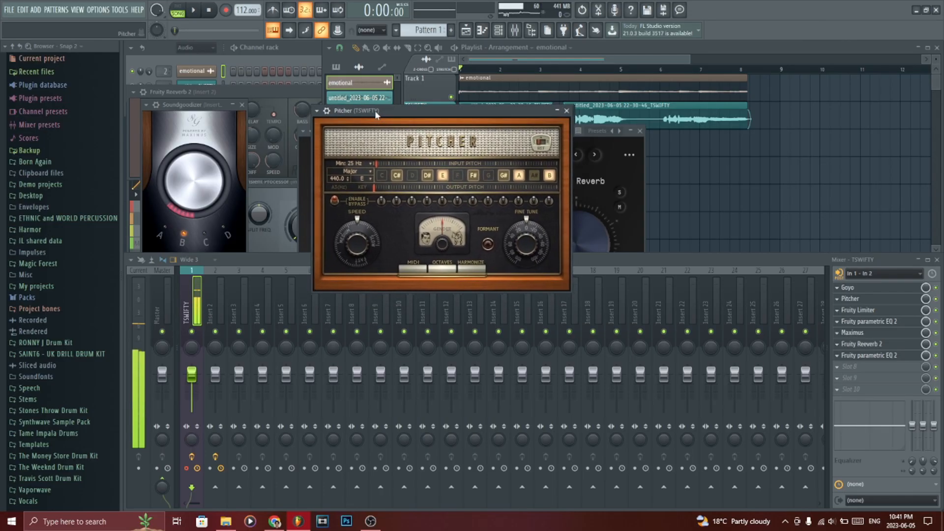
drag(375, 110, 387, 115)
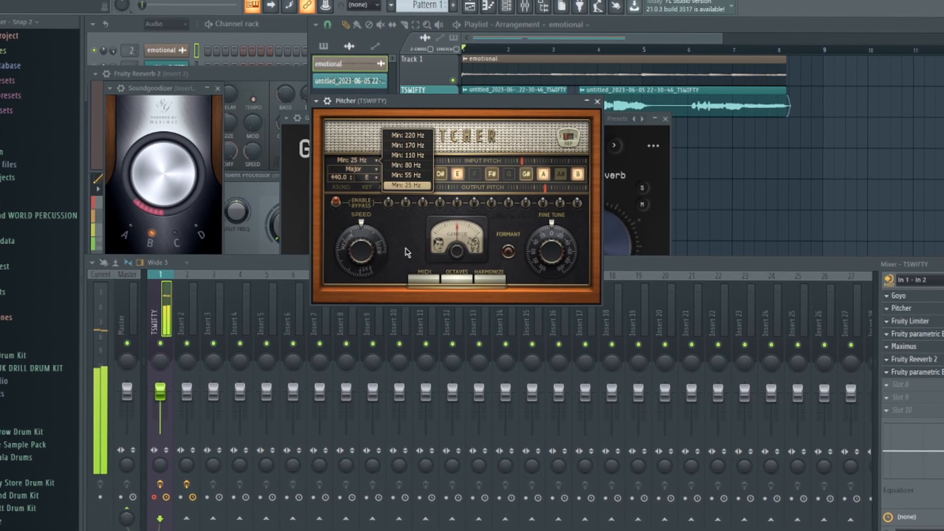
click(447, 103)
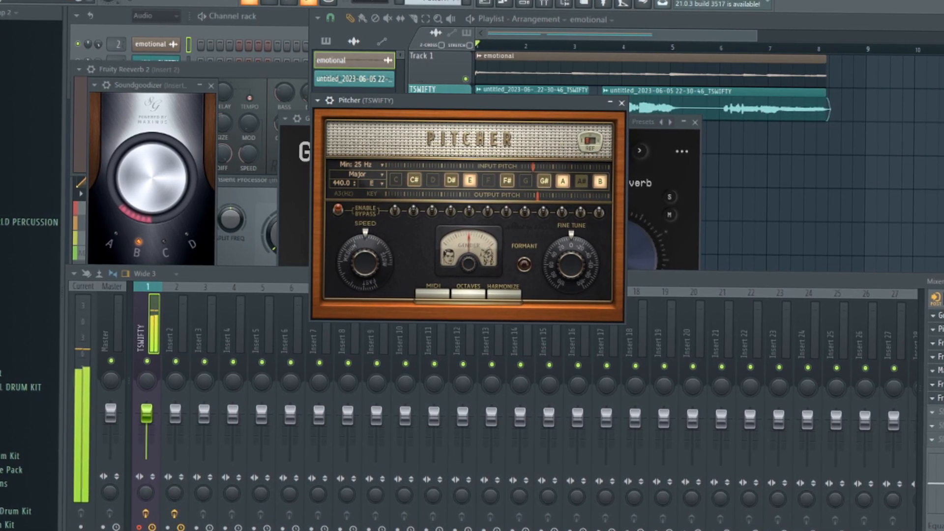
- Open Fruity Limiter and the first Fruity parametric EQ 2 on TSWIFTY, and inspect the order setting of EQ band 1
click(938, 341)
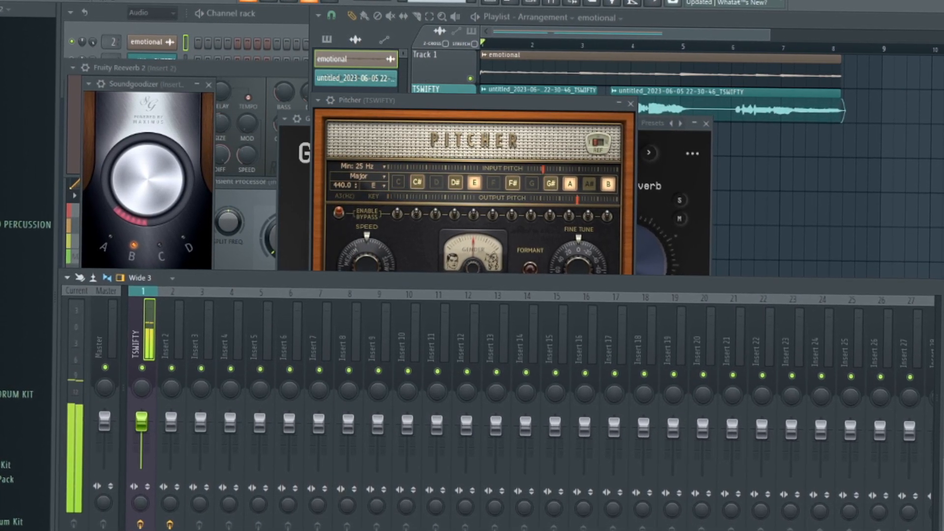
click(940, 363)
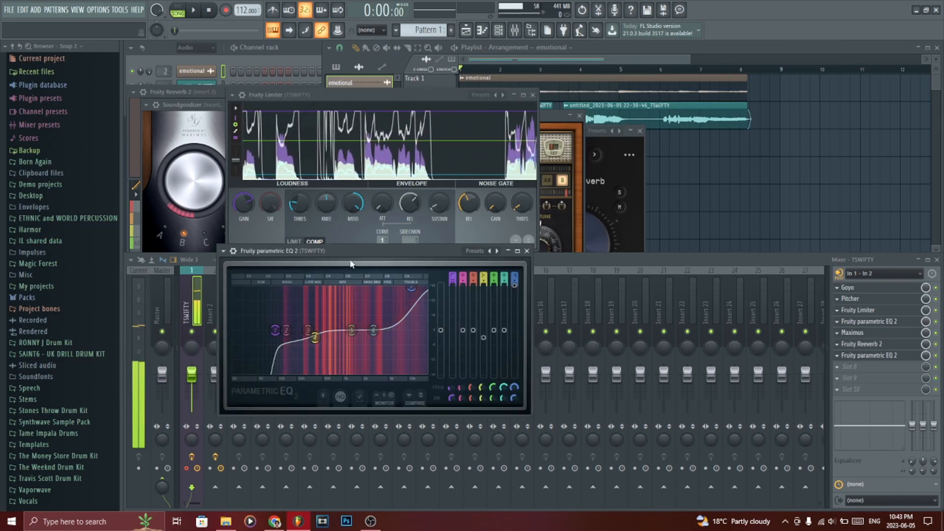
drag(350, 259, 406, 192)
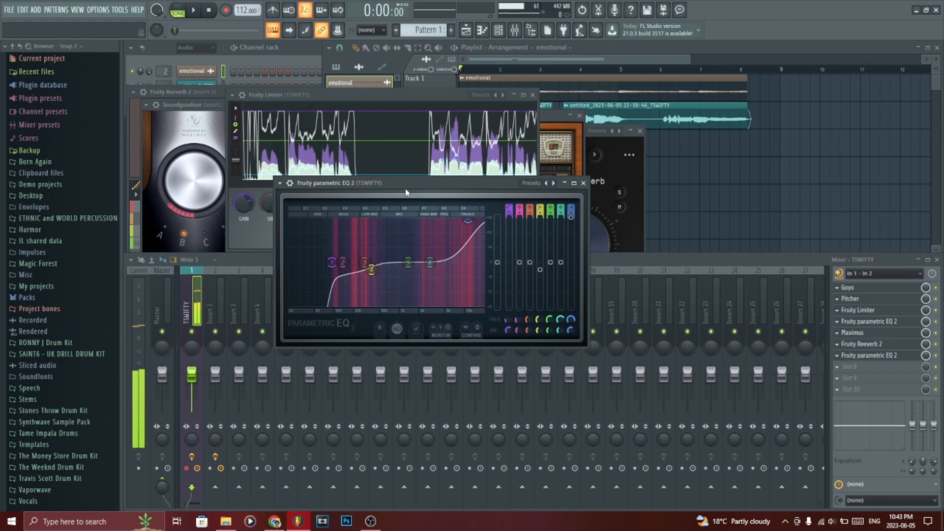
right_click(331, 270)
mouse_move(347, 298)
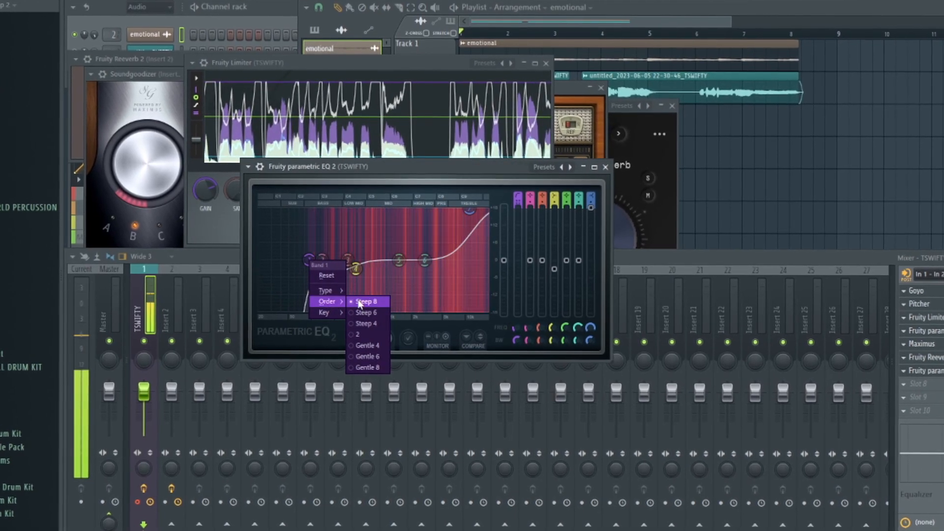
click(294, 169)
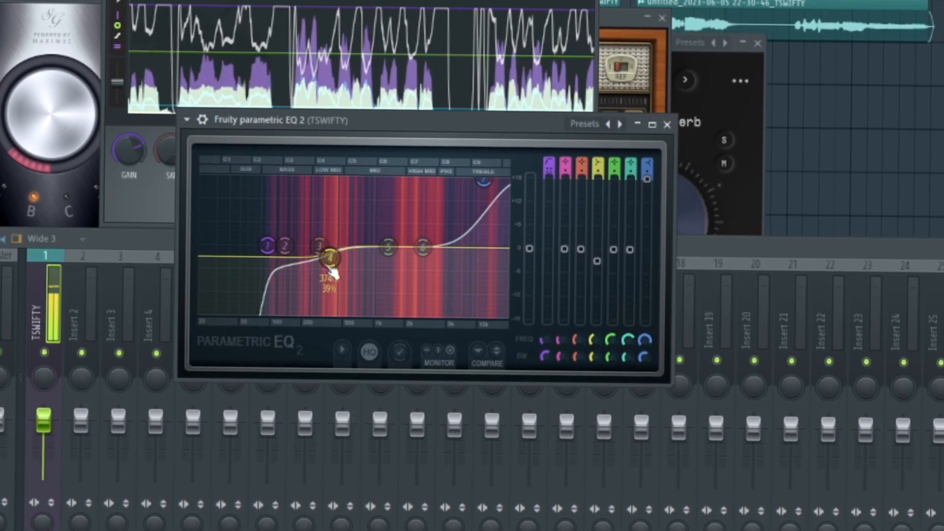
- Examine the band 4 options and the band 7 treble boost in the first Fruity parametric EQ 2
right_click(326, 262)
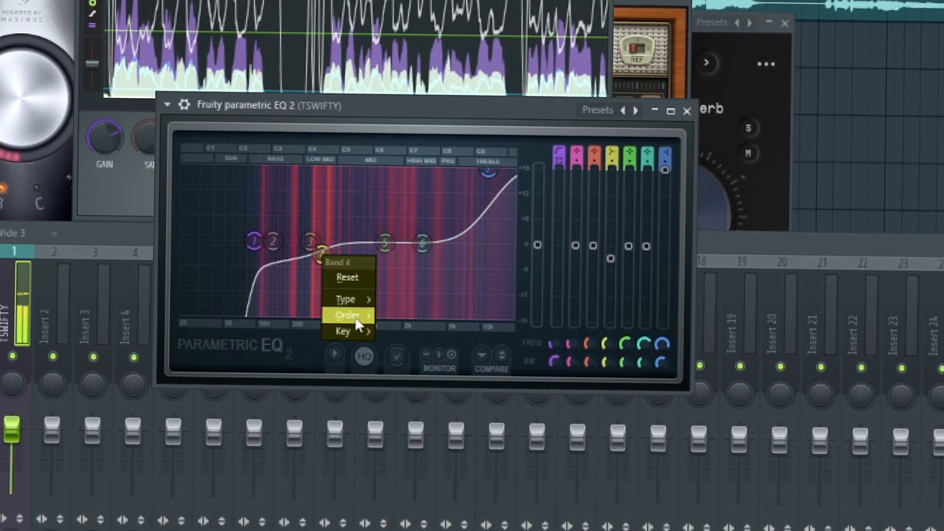
mouse_move(346, 296)
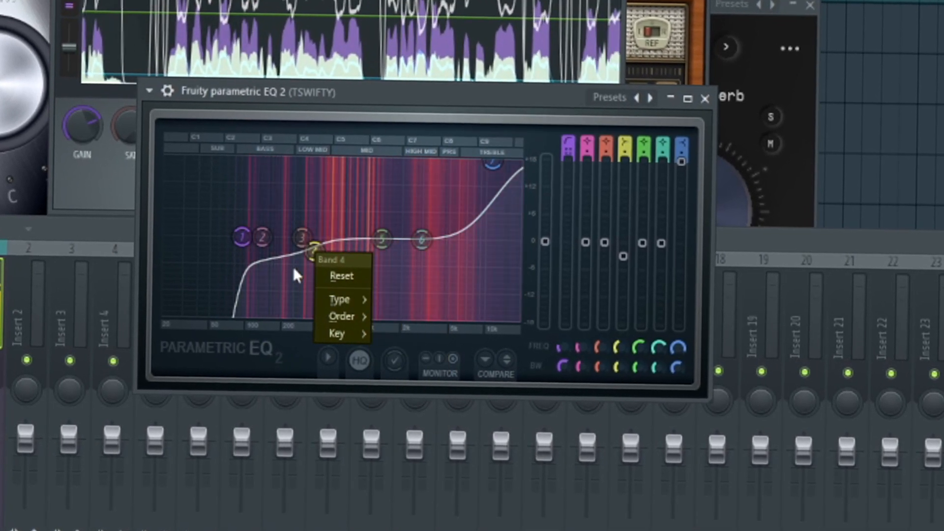
click(337, 92)
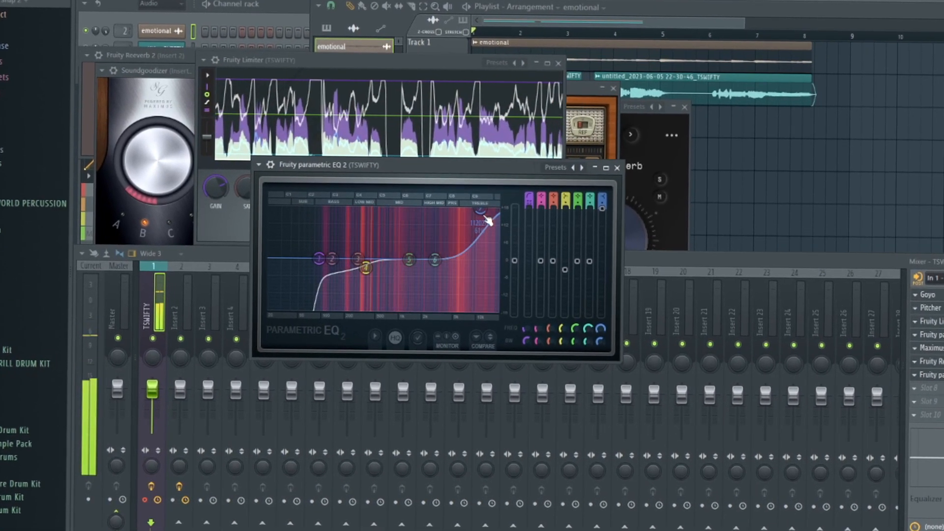
drag(479, 219, 475, 196)
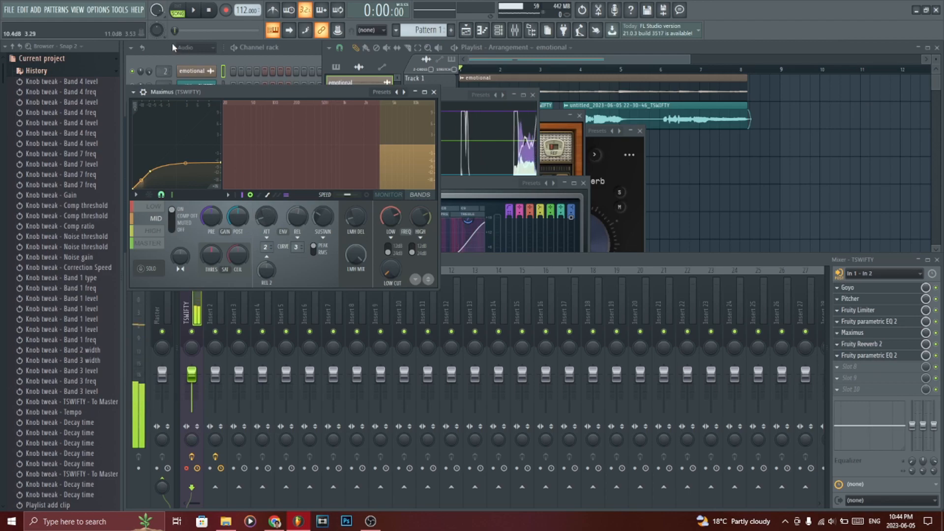
- Bring the Maximus window into clear view and examine its mid band settings
drag(184, 96, 247, 87)
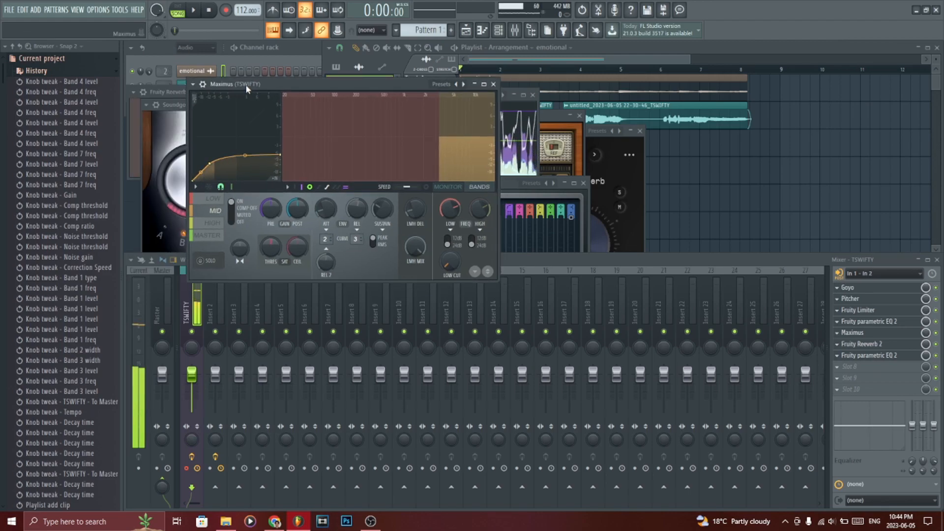
click(449, 84)
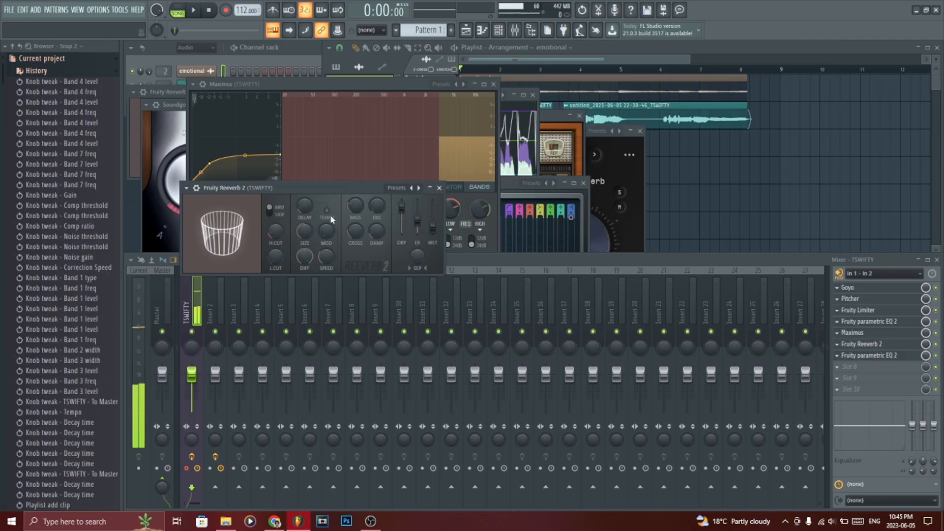
- Turn on the Tempo option for the delay in Fruity Reeverb 2 on the TSWIFTY track
click(327, 212)
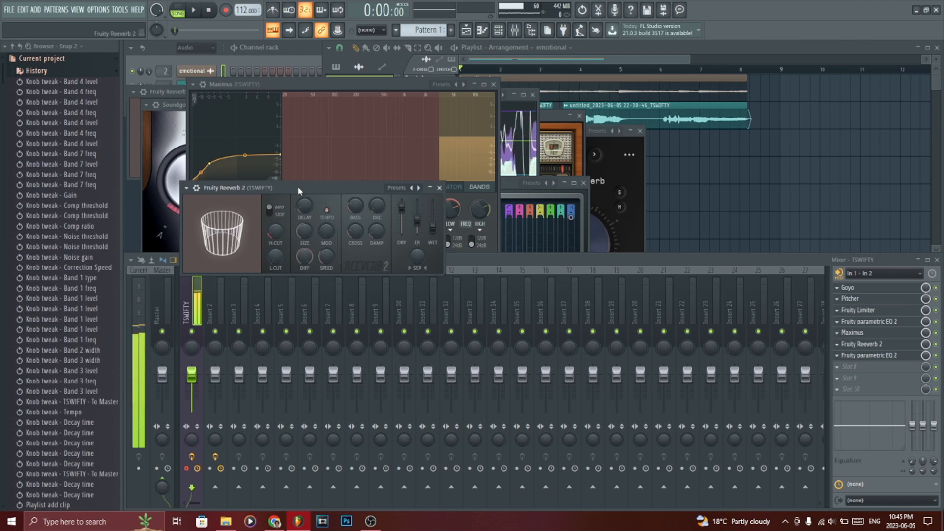
drag(298, 190, 302, 191)
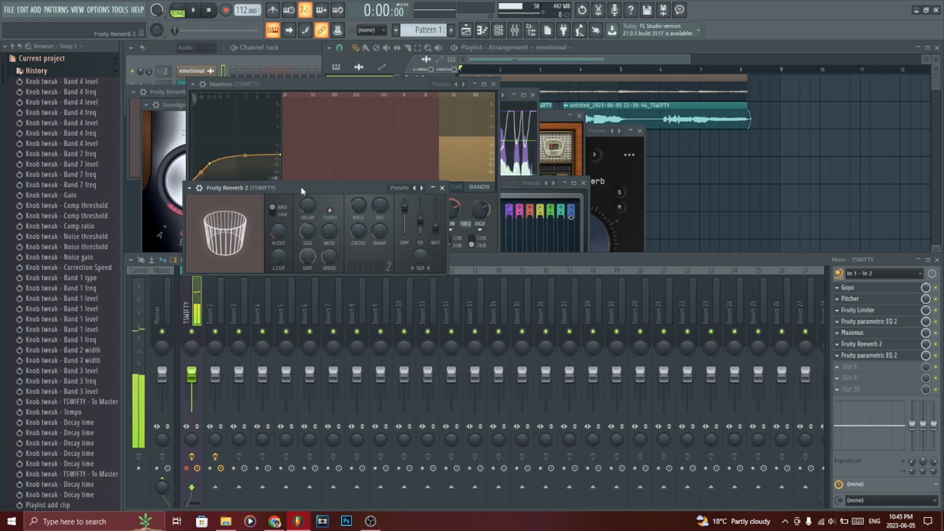
mouse_move(303, 188)
mouse_down()
mouse_move(317, 175)
mouse_move(314, 95)
mouse_move(300, 87)
mouse_move(305, 202)
mouse_up()
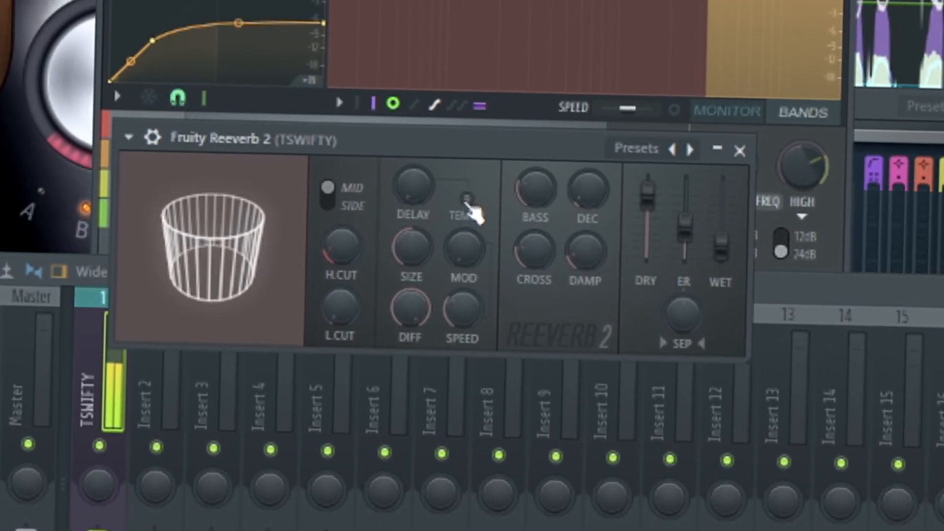
click(466, 200)
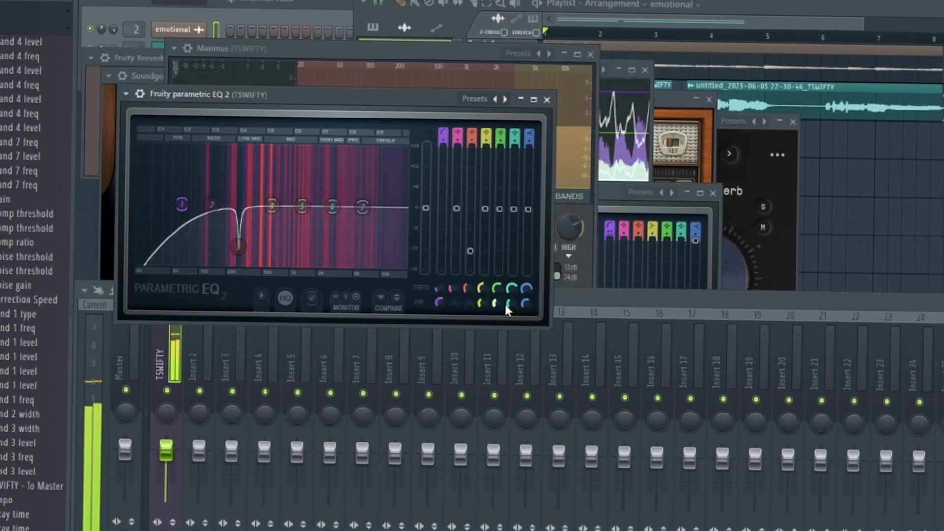
- Boost band 6 of the second Fruity parametric EQ 2 at about 2936 Hz and narrow its bandwidth to a thin peak
drag(508, 302, 539, 326)
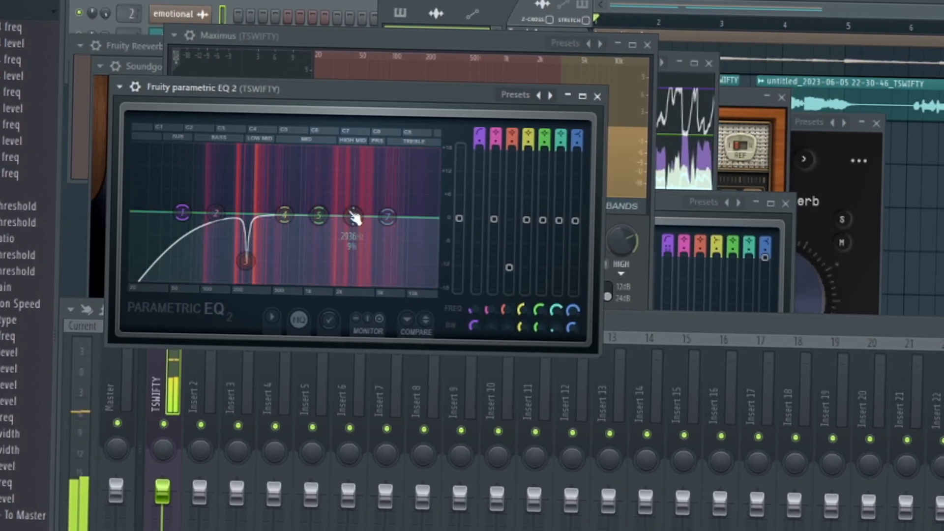
drag(354, 218, 353, 184)
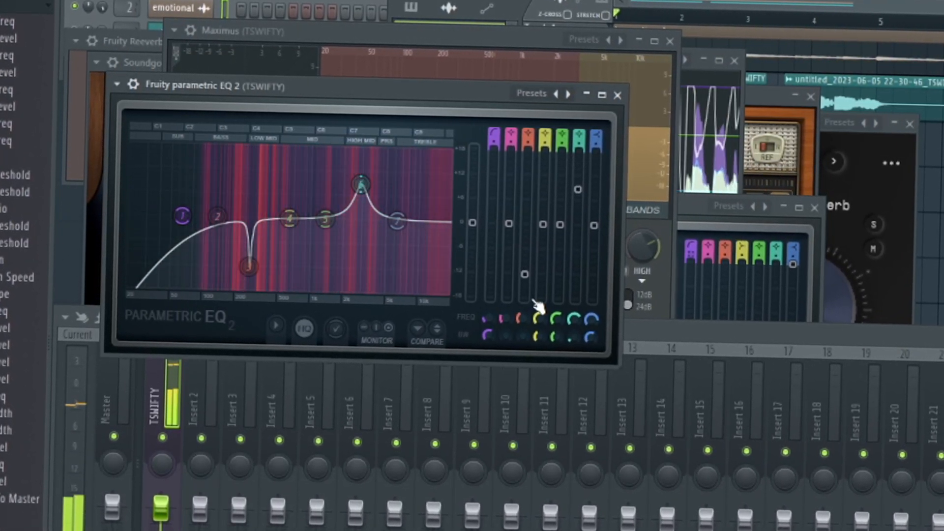
drag(570, 335, 598, 366)
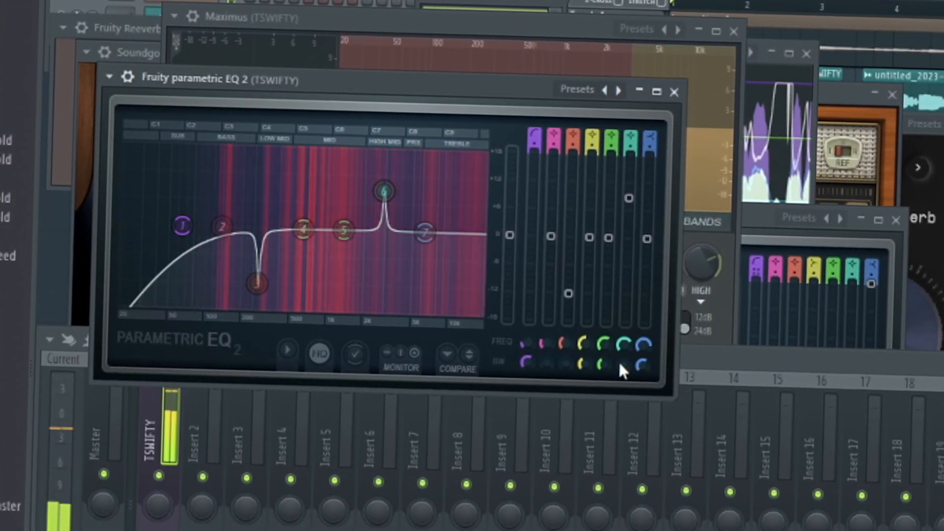
- Sweep EQ band 6 down to about 500 Hz at maximum boost, then return its level to 0 dB
drag(397, 198, 322, 156)
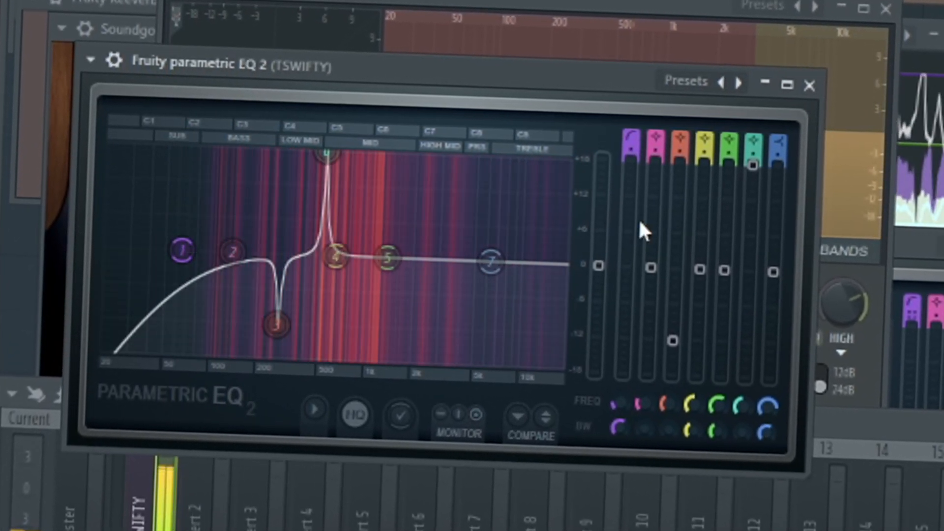
drag(776, 167, 775, 346)
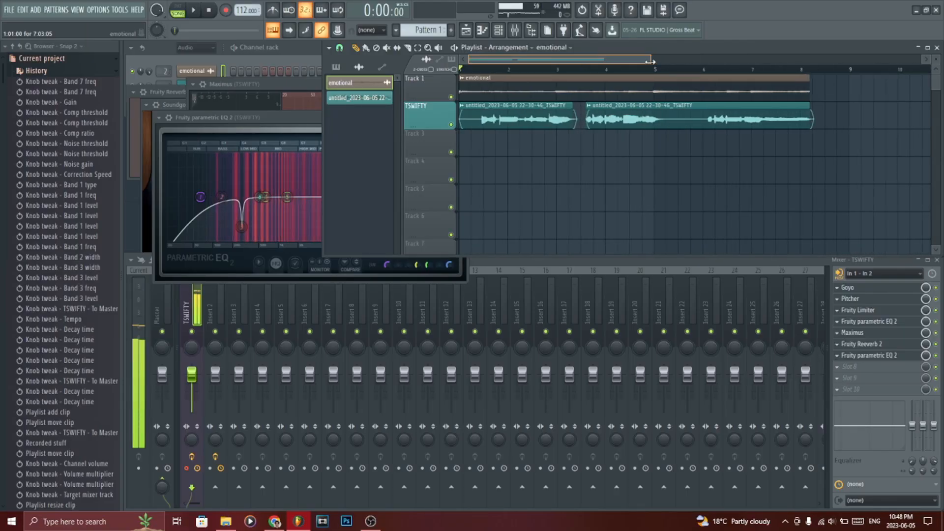
- Zoom in on the vocal clips in the playlist for playing back the arrangement
drag(607, 56, 631, 57)
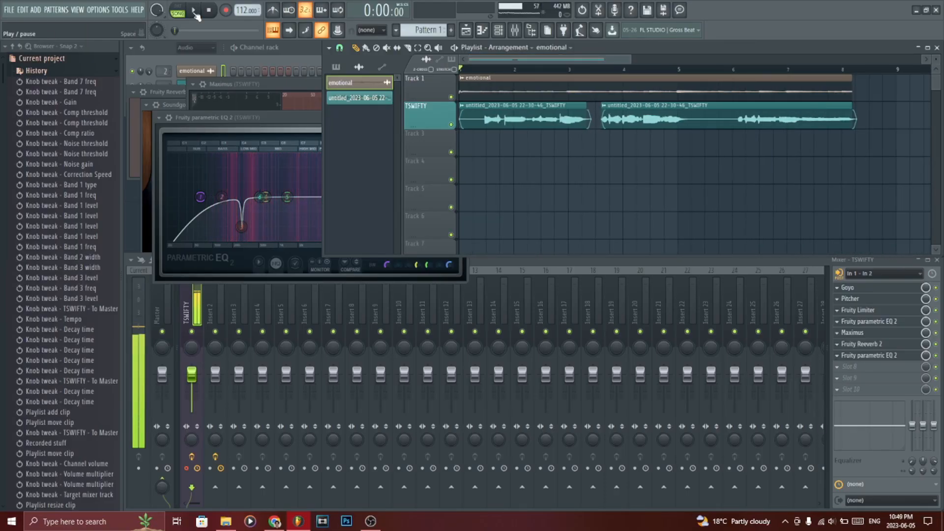